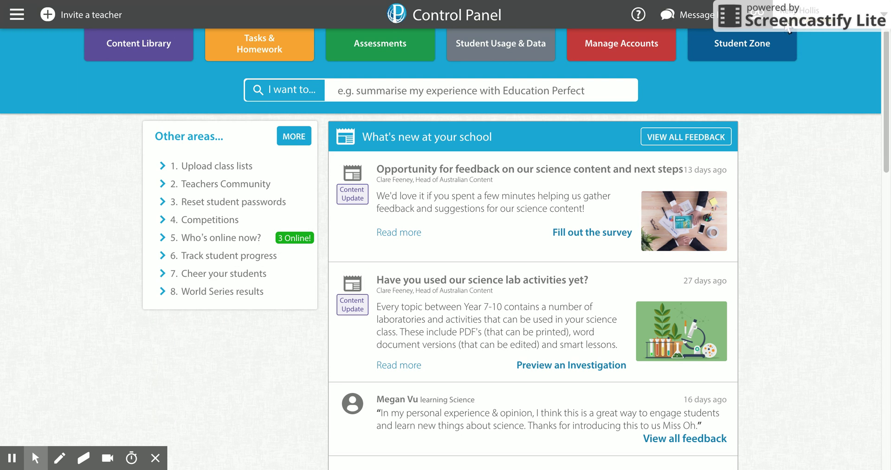
Step: Go to Competitions, start a new competition and name it with the teacher's first name followed by "Test Competition"
{"action": "left_click", "coordinate": [822, 23]}
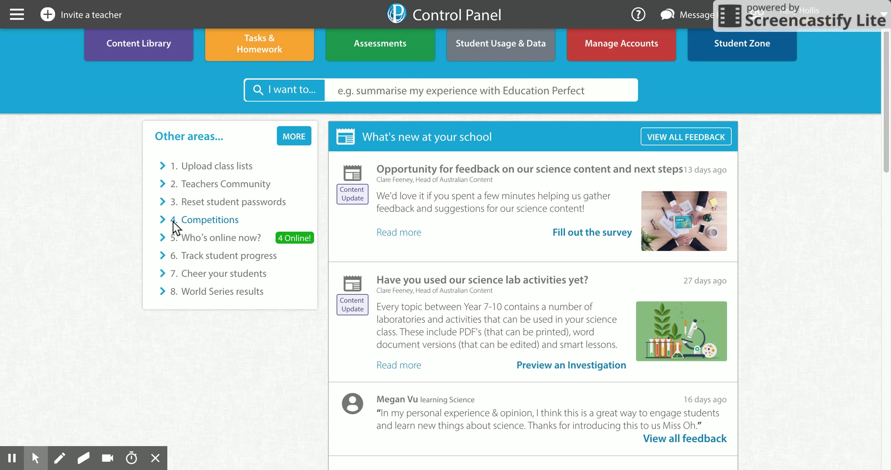
{"action": "left_click", "coordinate": [202, 221]}
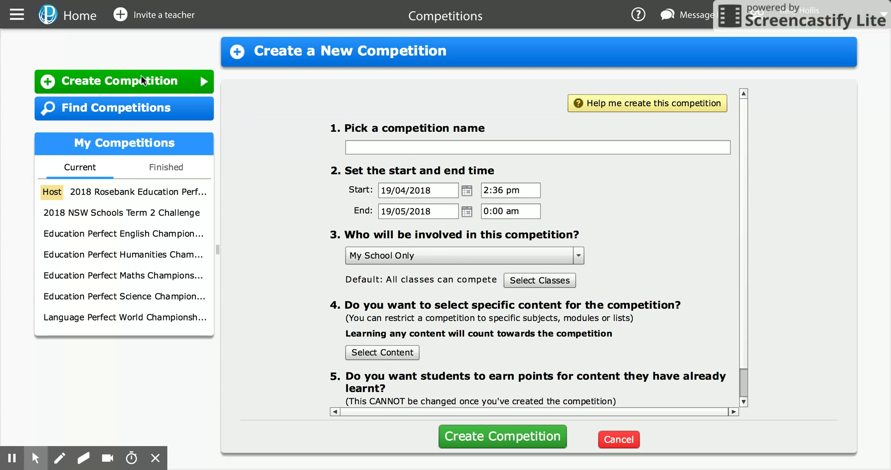
{"action": "left_click", "coordinate": [398, 147]}
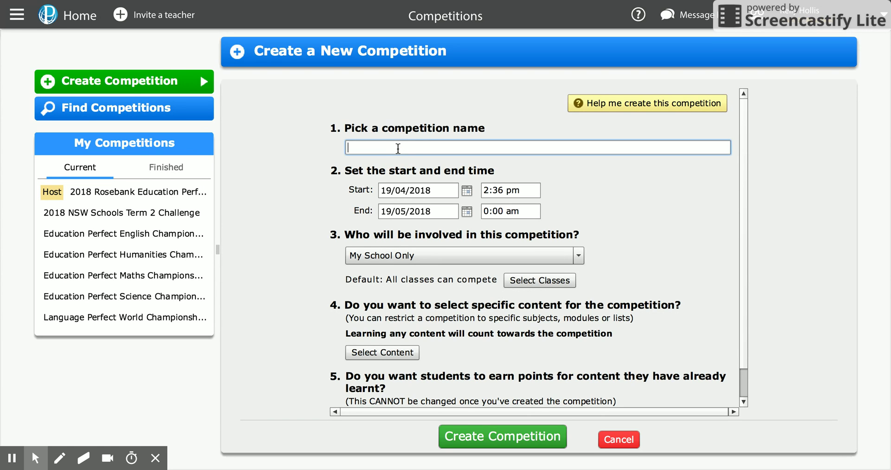
{"action": "type", "text": "Kelly's Test Competition"}
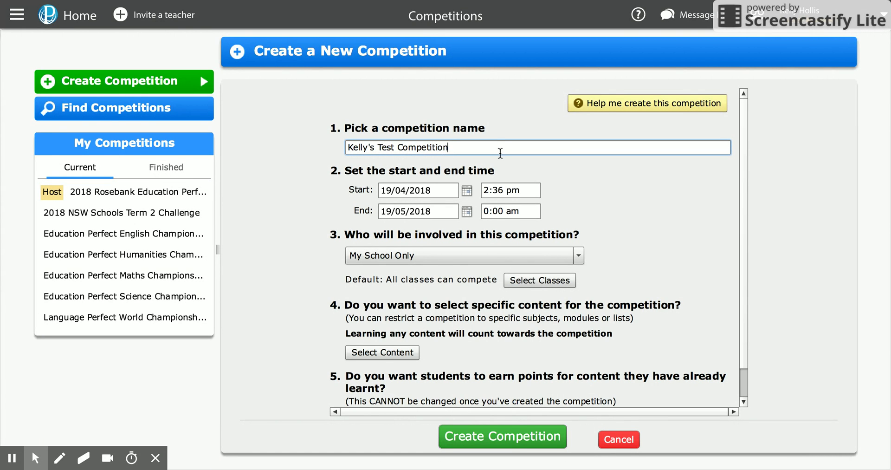
Step: Examine the options for the competition's start and end dates and times, including the end date calendar
{"action": "scroll", "coordinate": [500, 153], "scroll_direction": "down", "scroll_amount": 1}
{"action": "scroll", "coordinate": [500, 172], "scroll_direction": "down", "scroll_amount": 1}
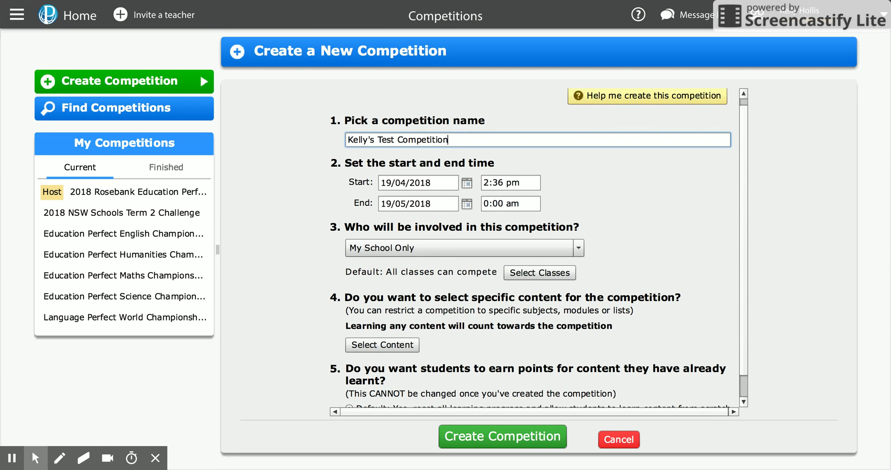
{"action": "left_click_drag", "start_coordinate": [509, 182], "coordinate": [484, 182]}
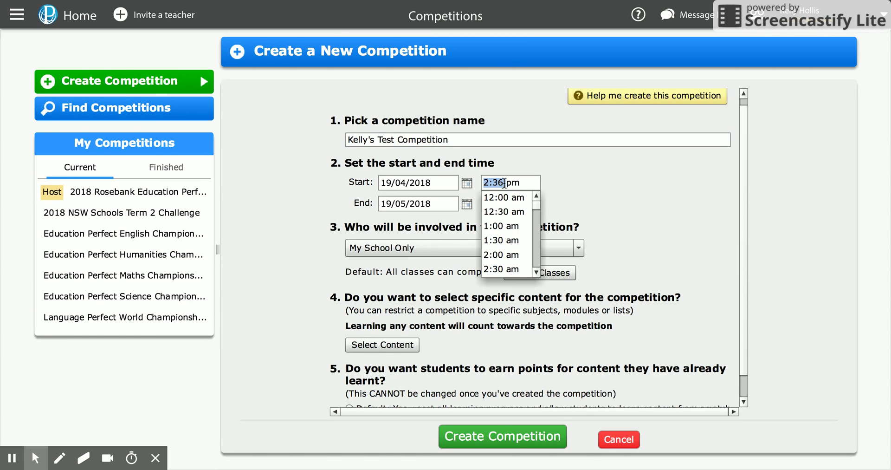
{"action": "left_click", "coordinate": [521, 179]}
{"action": "left_click", "coordinate": [439, 184]}
{"action": "left_click", "coordinate": [438, 203]}
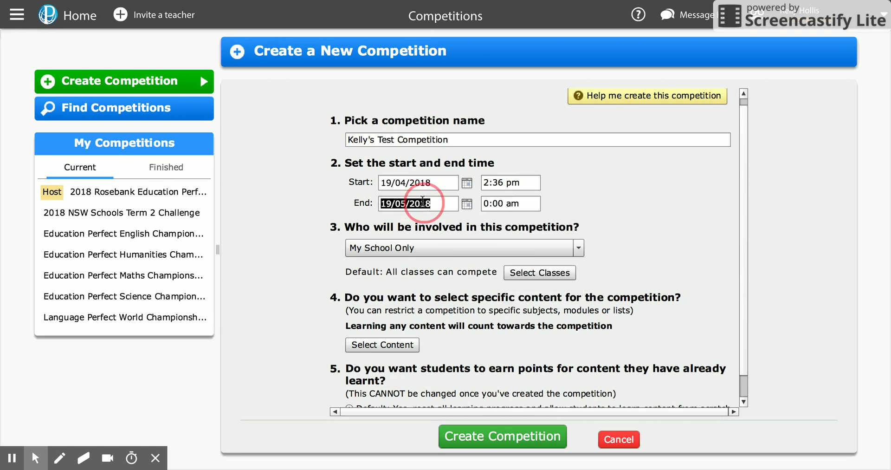
{"action": "left_click", "coordinate": [607, 191]}
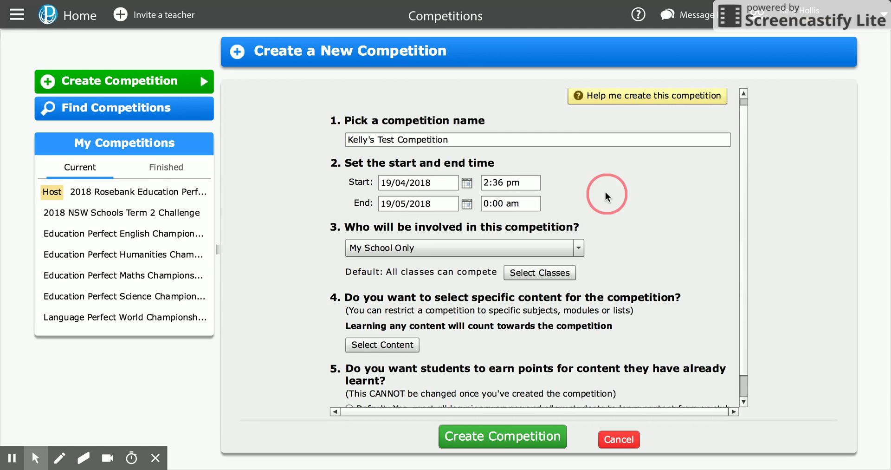
{"action": "left_click", "coordinate": [467, 205]}
{"action": "left_click", "coordinate": [393, 204]}
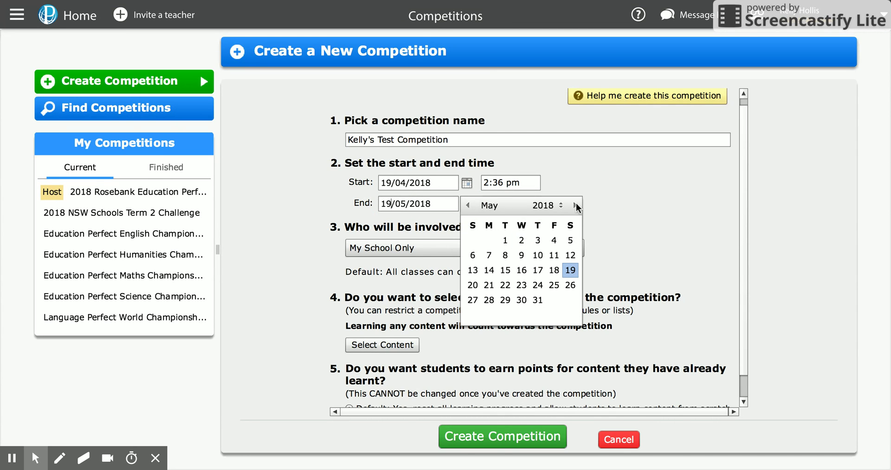
{"action": "left_click", "coordinate": [623, 197]}
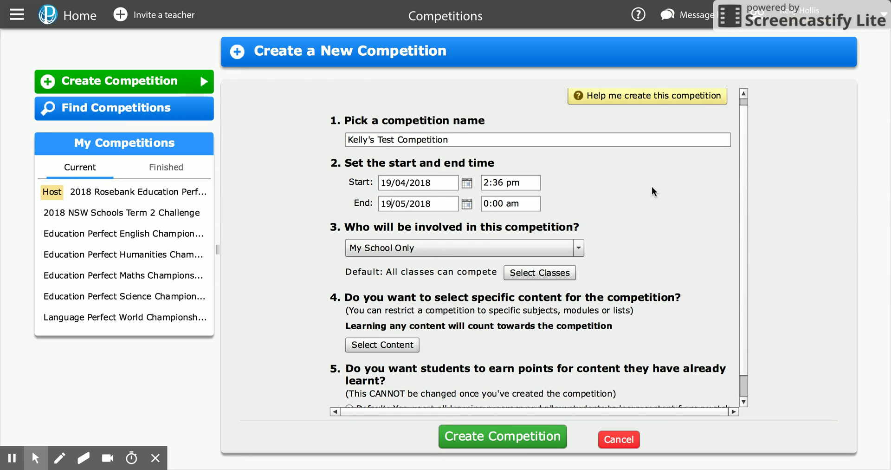
Step: Set who will be involved in the competition to My School Only
{"action": "scroll", "coordinate": [653, 188], "scroll_direction": "down", "scroll_amount": 1}
{"action": "scroll", "coordinate": [508, 215], "scroll_direction": "down", "scroll_amount": 1}
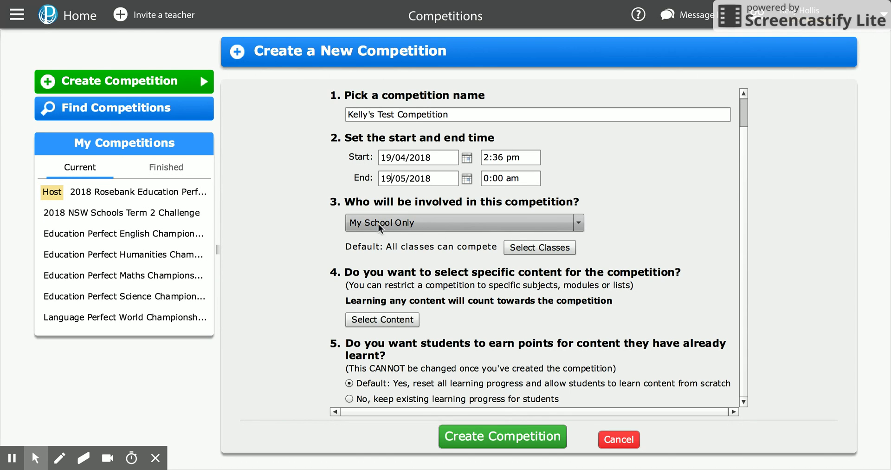
{"action": "left_click", "coordinate": [349, 227]}
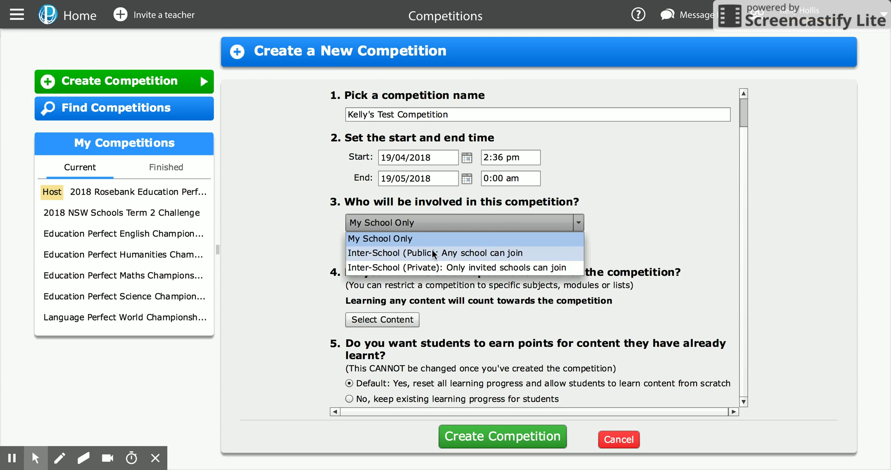
{"action": "left_click", "coordinate": [402, 239]}
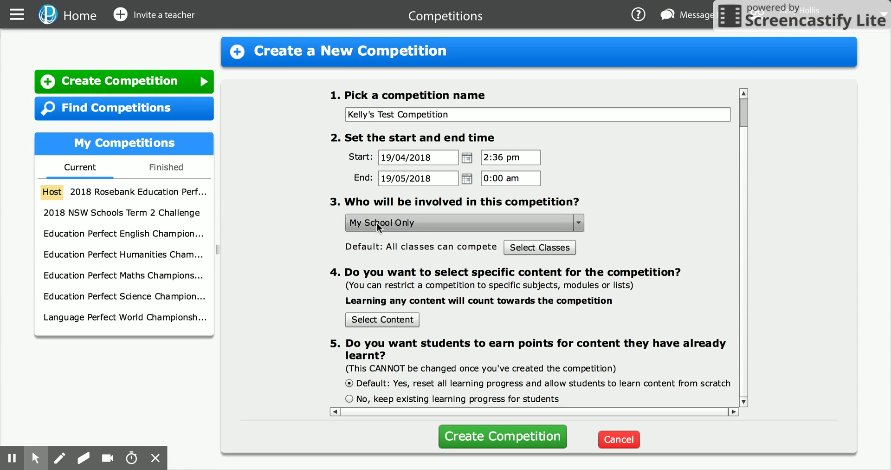
Step: Restrict the competition to the two 2017 classes, Year 11.2 Biology and Year 12.2 Biology, and save the class selection
{"action": "left_click", "coordinate": [533, 247]}
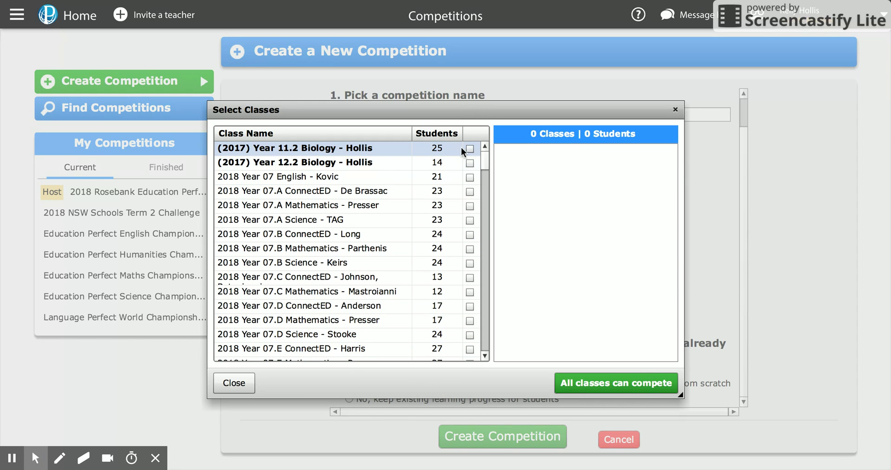
{"action": "left_click", "coordinate": [470, 149]}
{"action": "left_click", "coordinate": [470, 163]}
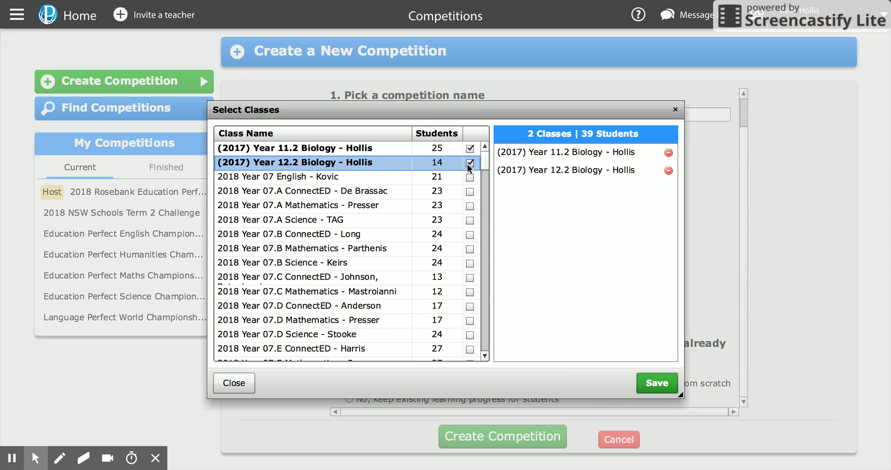
{"action": "left_click", "coordinate": [656, 383]}
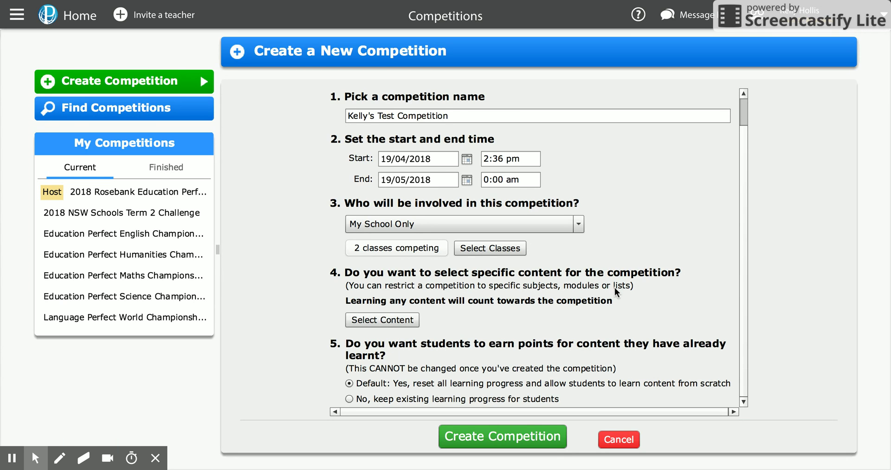
Step: Open the competition's content selection and look through the Science lists in the NSW Stage 6 2018 module
{"action": "left_click", "coordinate": [369, 319]}
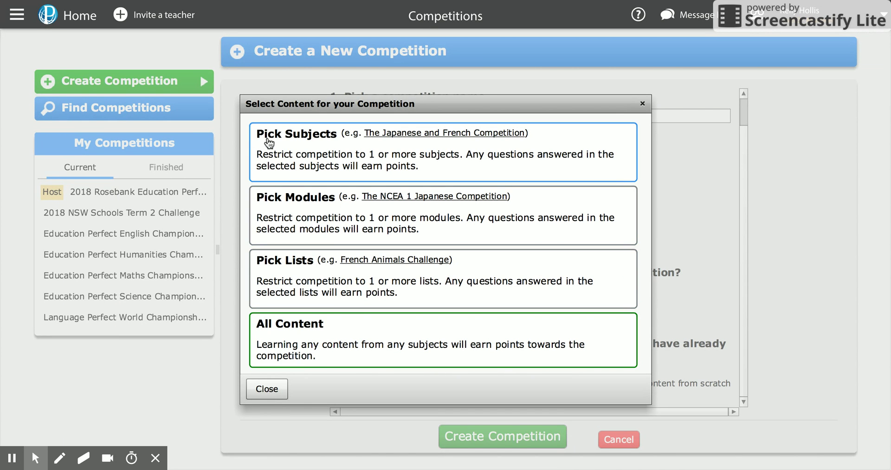
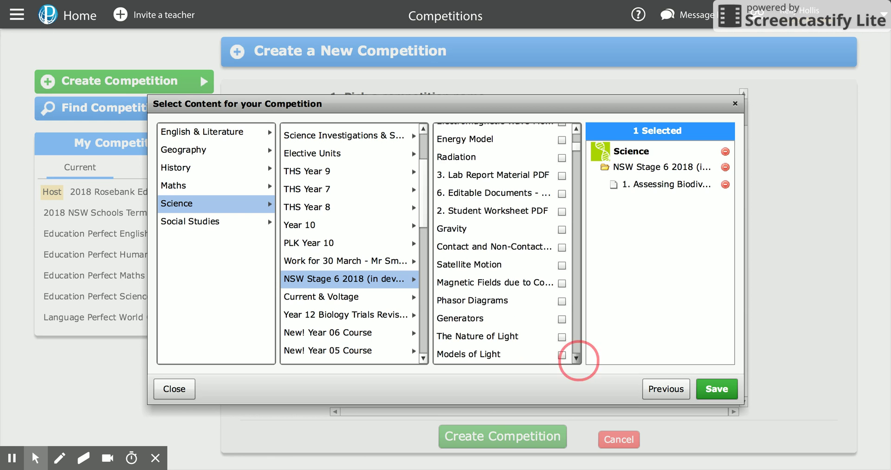
{"action": "left_click", "coordinate": [576, 358]}
{"action": "left_click", "coordinate": [576, 358]}
{"action": "left_click", "coordinate": [576, 359]}
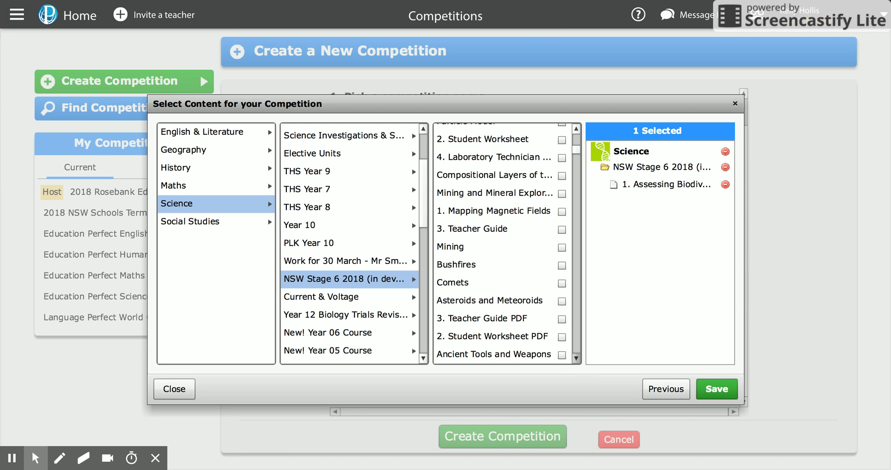
{"action": "left_click", "coordinate": [576, 359]}
{"action": "left_click", "coordinate": [576, 358]}
{"action": "left_click", "coordinate": [576, 358]}
{"action": "left_click", "coordinate": [576, 358]}
{"action": "left_click", "coordinate": [577, 358]}
{"action": "left_click", "coordinate": [576, 359]}
{"action": "left_click", "coordinate": [577, 358]}
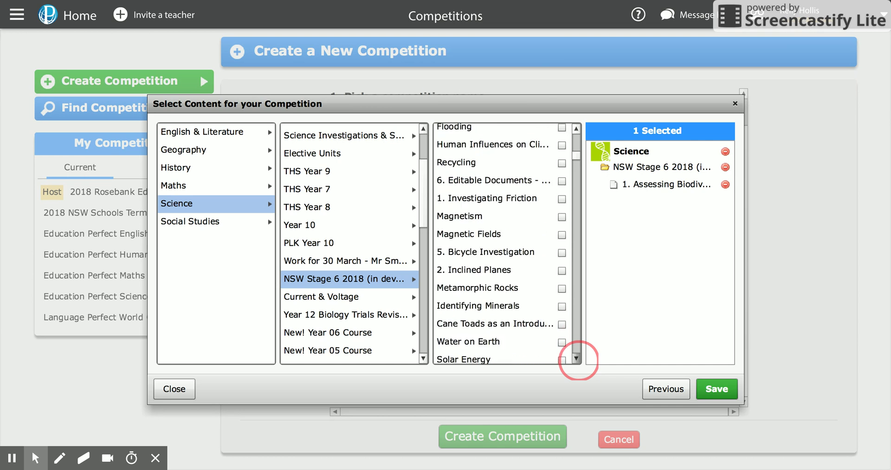
{"action": "left_click", "coordinate": [577, 358]}
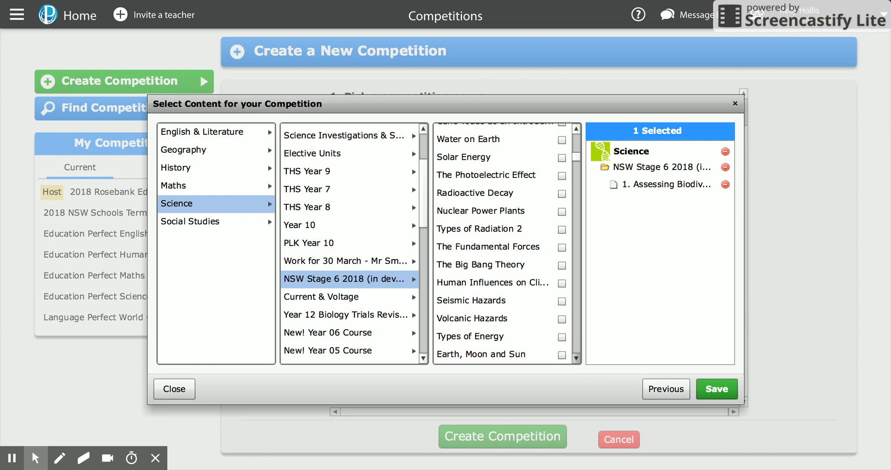
{"action": "left_click", "coordinate": [577, 157]}
{"action": "left_click_drag", "start_coordinate": [578, 157], "coordinate": [587, 313]}
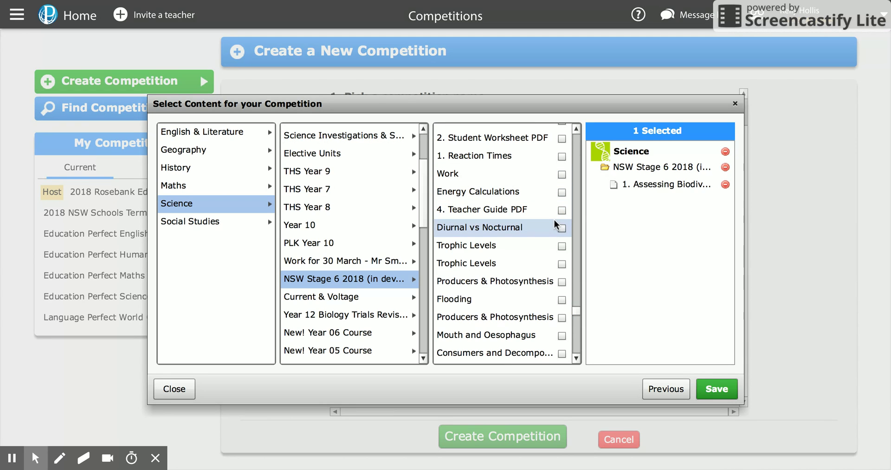
Step: Add the first Trophic Levels list, Diurnal vs Nocturnal, both Producers & Photosynthesis lists, Mouth and Oesophagus, and "Consumers and Decompo..." to the competition content
{"action": "left_click", "coordinate": [564, 247]}
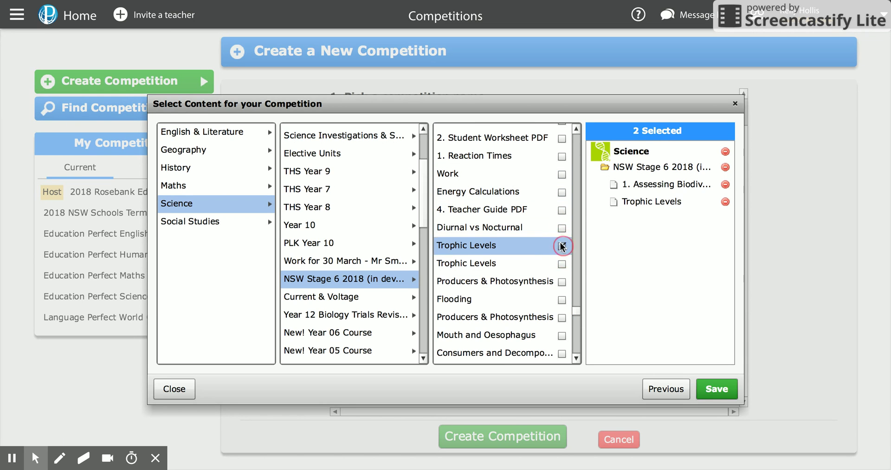
{"action": "left_click", "coordinate": [562, 228]}
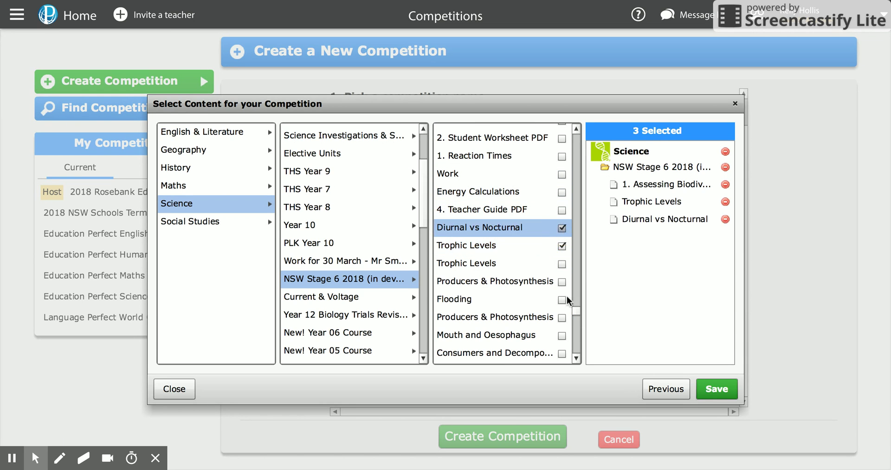
{"action": "left_click", "coordinate": [562, 281]}
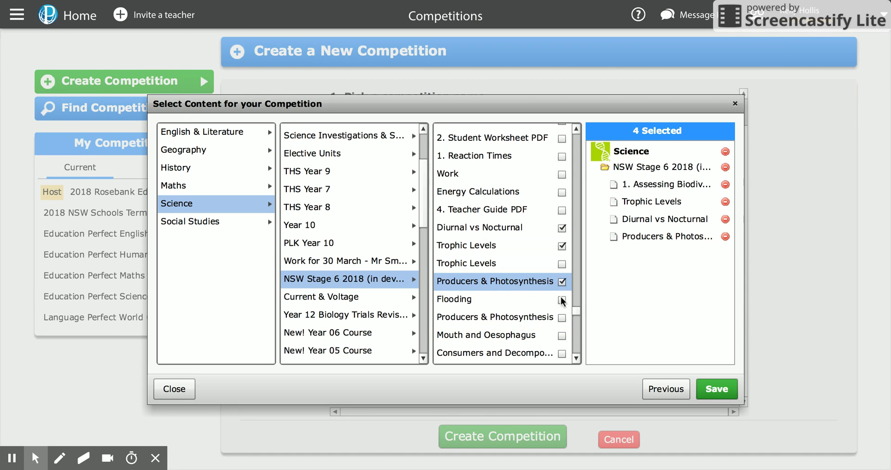
{"action": "left_click", "coordinate": [562, 318]}
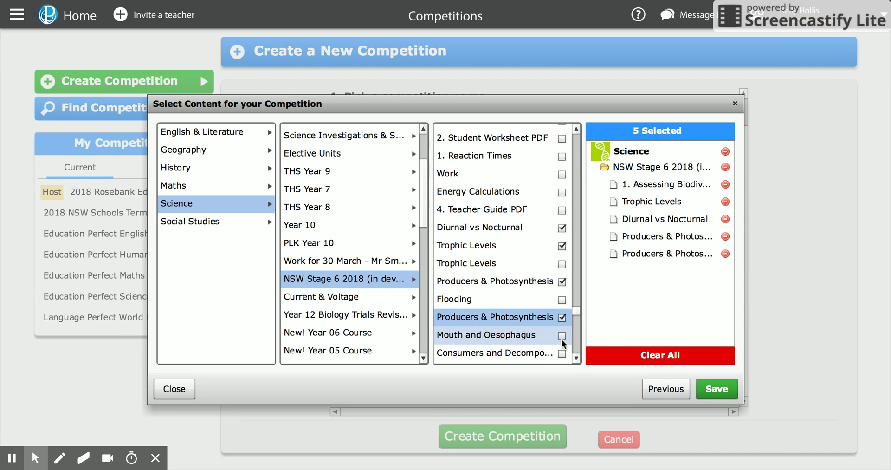
{"action": "left_click", "coordinate": [562, 335]}
{"action": "left_click", "coordinate": [562, 353]}
Step: Add the lists What are Diseases?, Disease Treatment, Adaptations and How are Diseases Spread? to the competition content
{"action": "scroll", "coordinate": [579, 357], "scroll_direction": "down", "scroll_amount": 3}
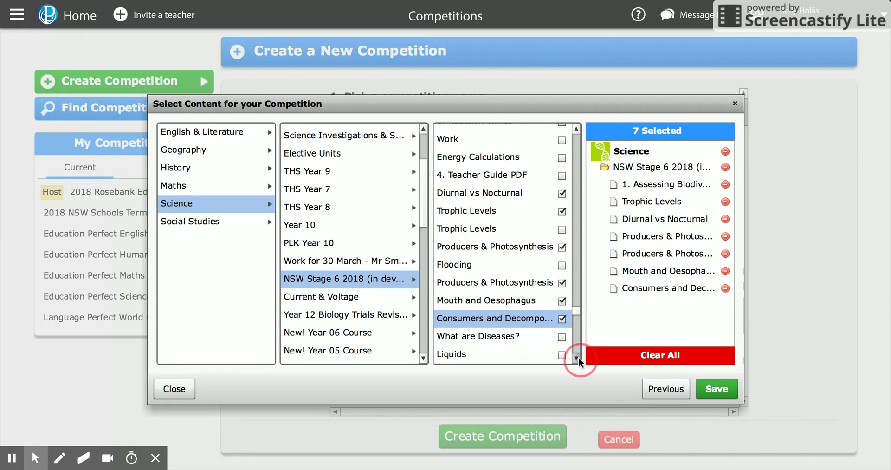
{"action": "left_click", "coordinate": [562, 283]}
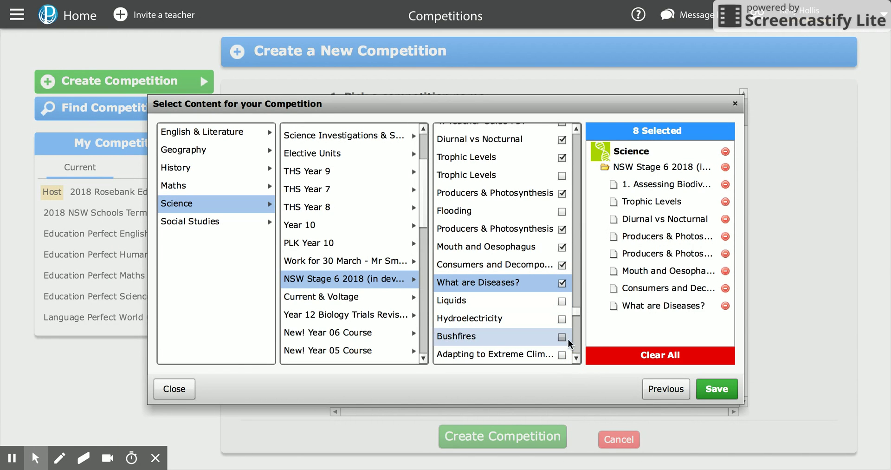
{"action": "left_click", "coordinate": [576, 358]}
{"action": "left_click", "coordinate": [574, 358]}
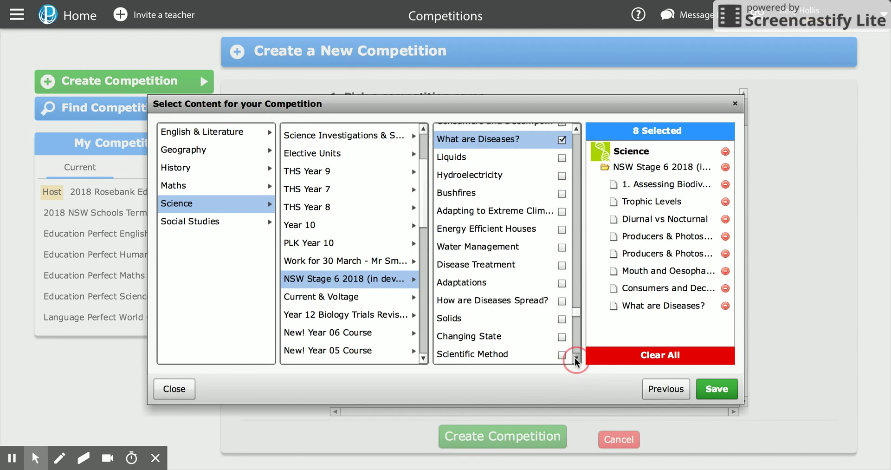
{"action": "left_click", "coordinate": [562, 247]}
{"action": "left_click", "coordinate": [563, 265]}
{"action": "left_click", "coordinate": [562, 283]}
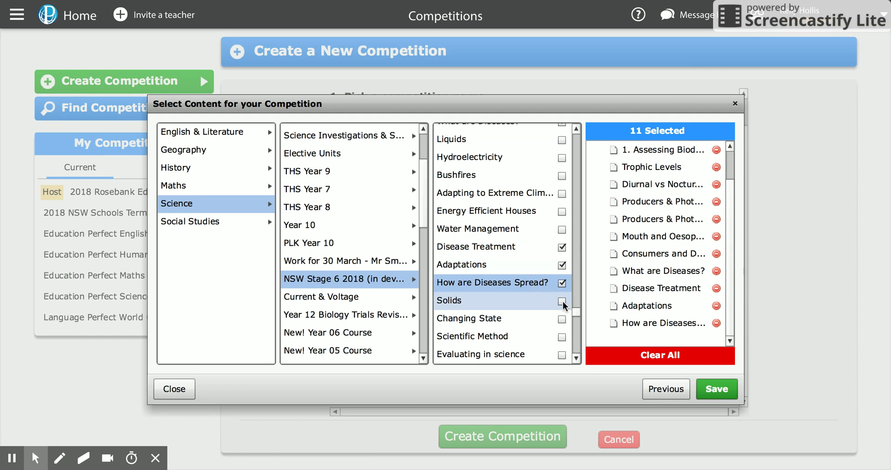
Step: Add Animal Cell Organelles, Plant Cell Structure, Fungal Cell Structure, "Factors Affecting Enzyme...", Diffusion and Cell Size, and Plant Systems 1 to the competition content
{"action": "left_click", "coordinate": [575, 357]}
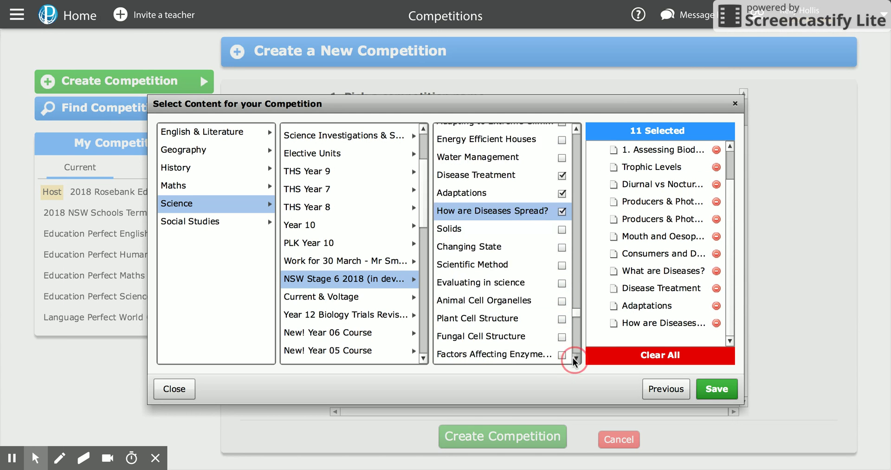
{"action": "left_click", "coordinate": [563, 265]}
{"action": "left_click", "coordinate": [562, 283]}
{"action": "left_click", "coordinate": [562, 301]}
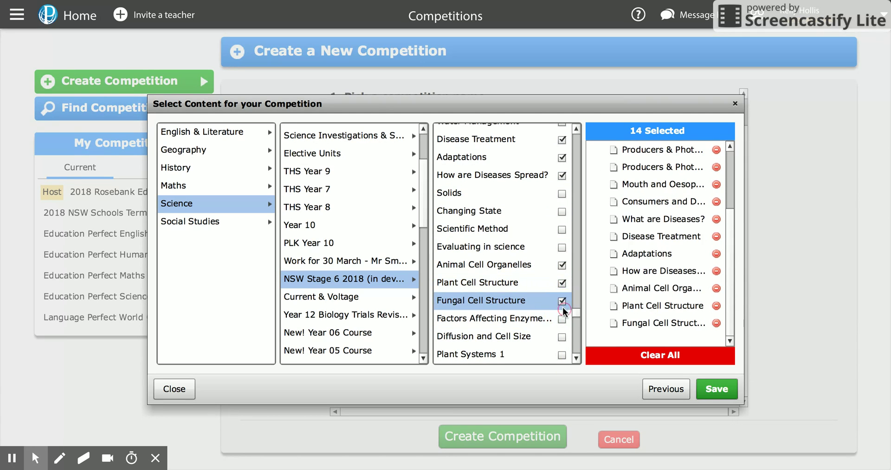
{"action": "left_click", "coordinate": [562, 319]}
{"action": "left_click", "coordinate": [562, 336]}
{"action": "left_click", "coordinate": [562, 354]}
Step: Add Artificial Selection and "Artificial Selection: The G..." to the competition content, leaving the Gases list unselected
{"action": "left_click", "coordinate": [576, 358]}
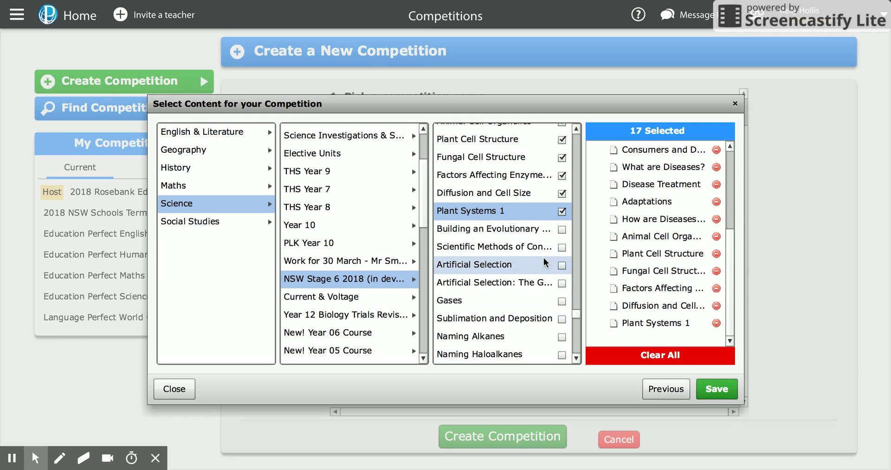
{"action": "left_click", "coordinate": [562, 265]}
{"action": "left_click", "coordinate": [562, 283]}
{"action": "left_click", "coordinate": [562, 301]}
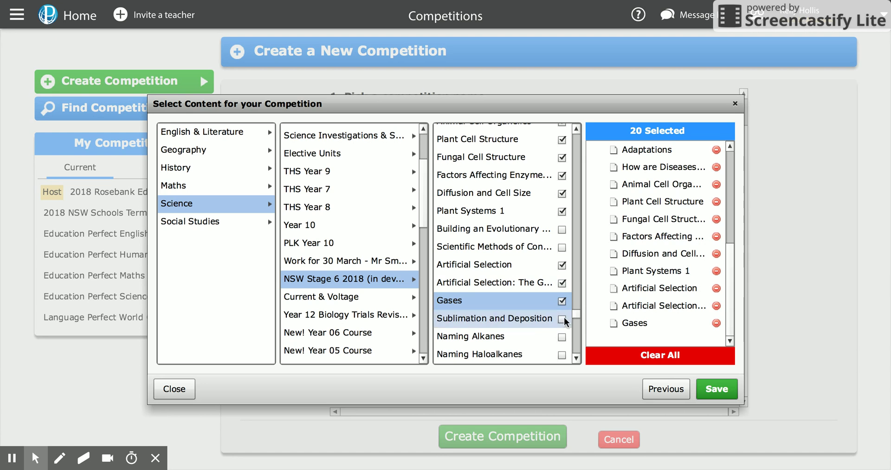
{"action": "left_click", "coordinate": [561, 300]}
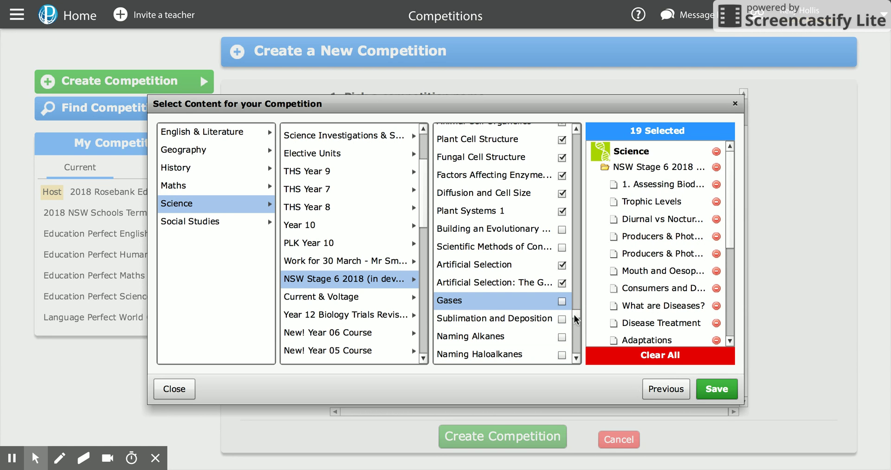
Step: Add Biodiversity, Sexual Selection, Coevolution and The Wallace Line to the competition content and save the content selection
{"action": "left_click", "coordinate": [576, 356]}
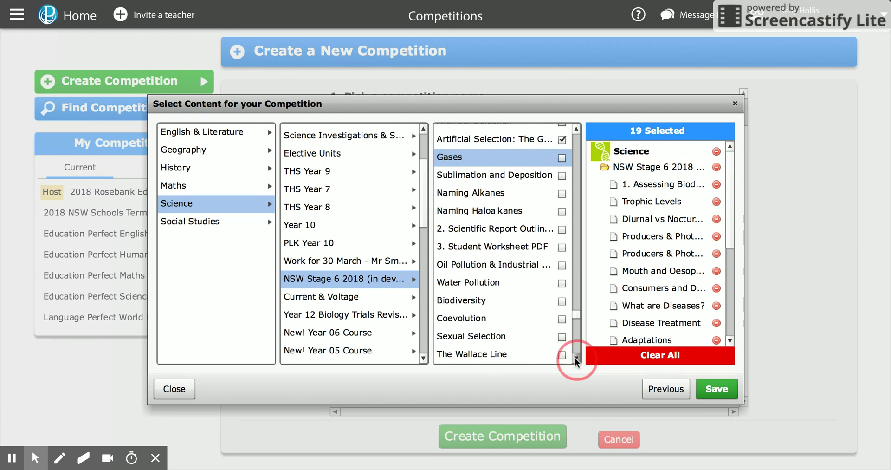
{"action": "left_click", "coordinate": [575, 357]}
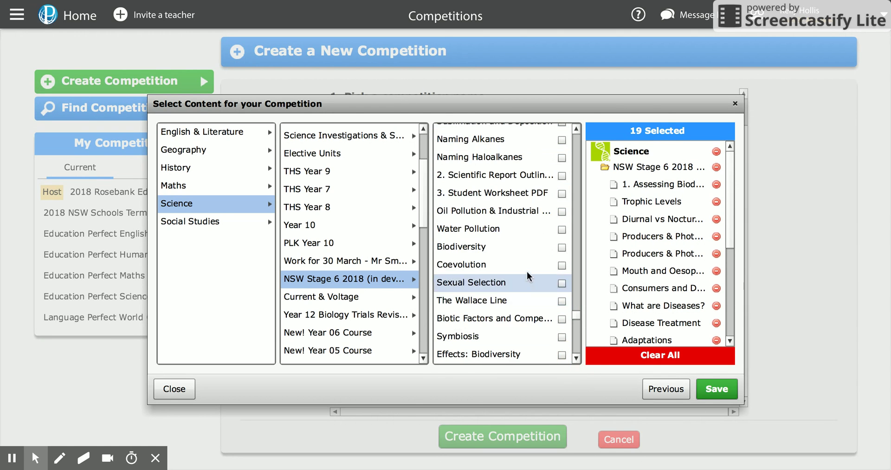
{"action": "left_click", "coordinate": [562, 247]}
{"action": "left_click", "coordinate": [563, 283]}
{"action": "left_click", "coordinate": [562, 265]}
{"action": "left_click", "coordinate": [562, 301]}
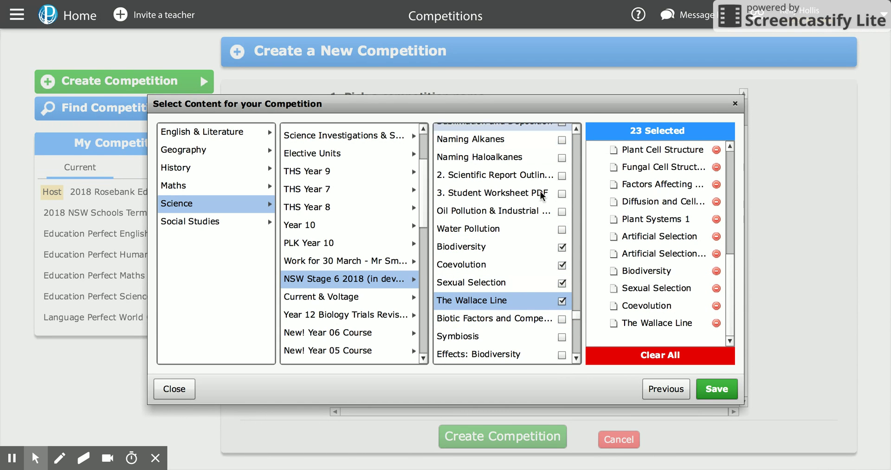
{"action": "left_click_drag", "start_coordinate": [730, 286], "coordinate": [730, 153]}
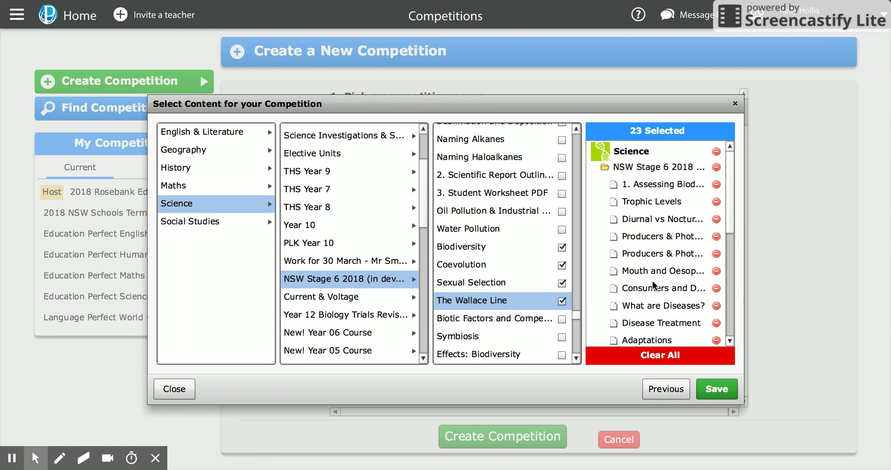
{"action": "left_click", "coordinate": [717, 389]}
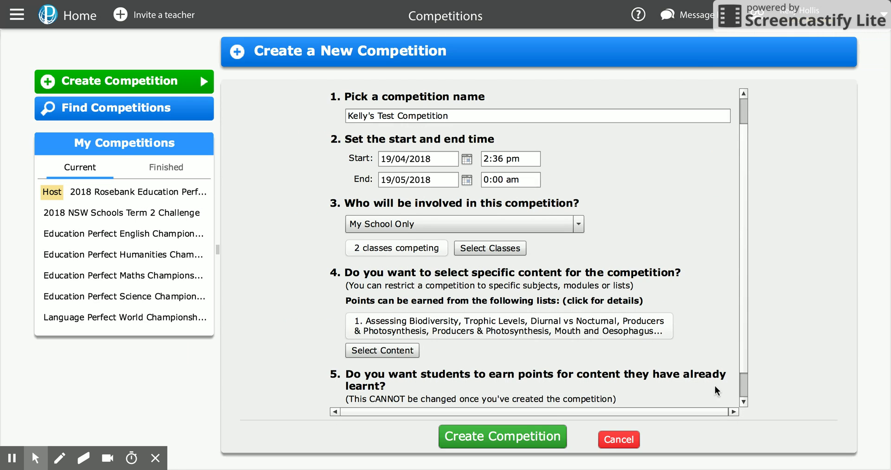
Step: Create the competition with the default option to reset all learning progress, and confirm its name and duration
{"action": "scroll", "coordinate": [747, 256], "scroll_direction": "down", "scroll_amount": 1}
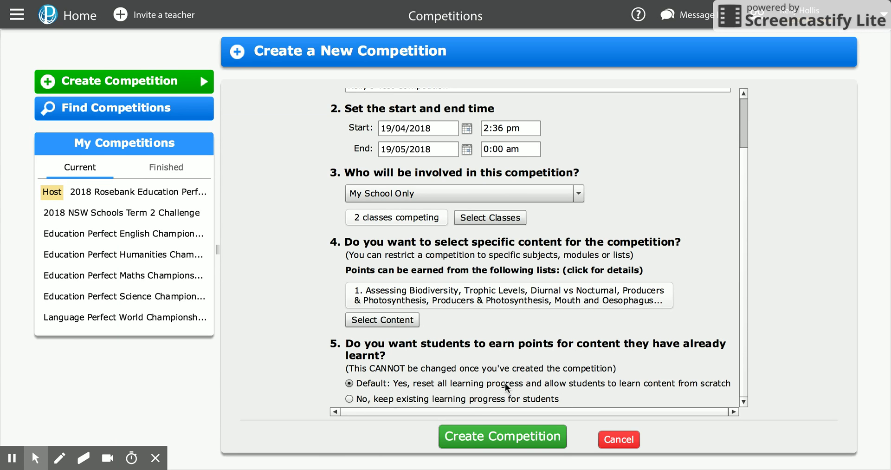
{"action": "left_click", "coordinate": [497, 440]}
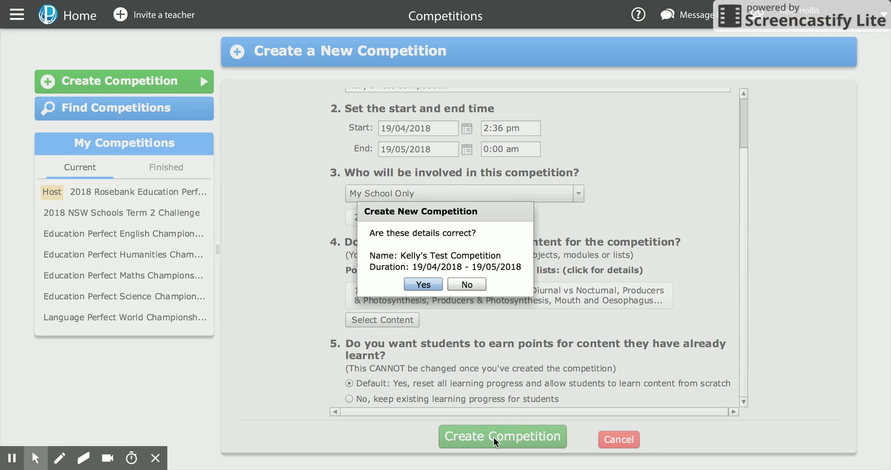
{"action": "left_click", "coordinate": [422, 284]}
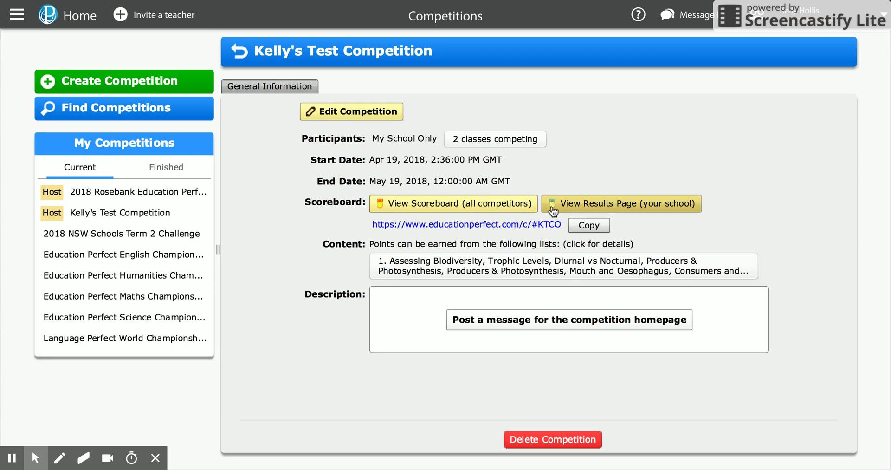
Step: View the school's results page for the test competition, then return to the competitions area and open the test competition's general information
{"action": "left_click", "coordinate": [633, 207]}
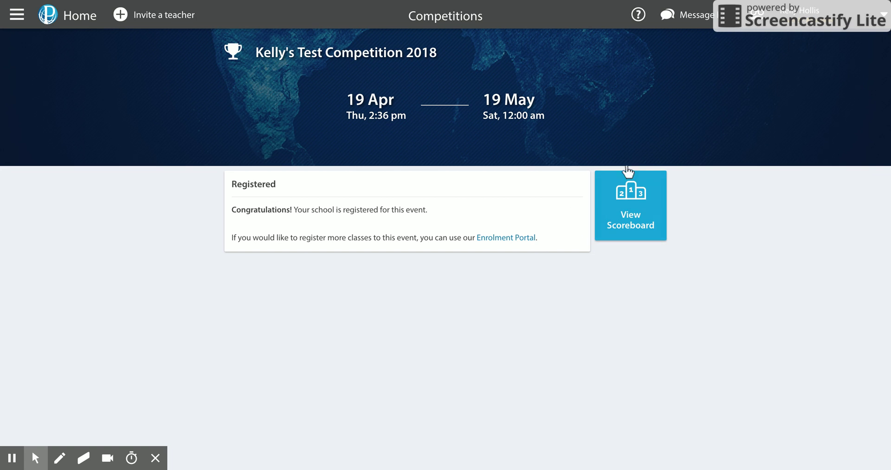
{"action": "left_click", "coordinate": [78, 5]}
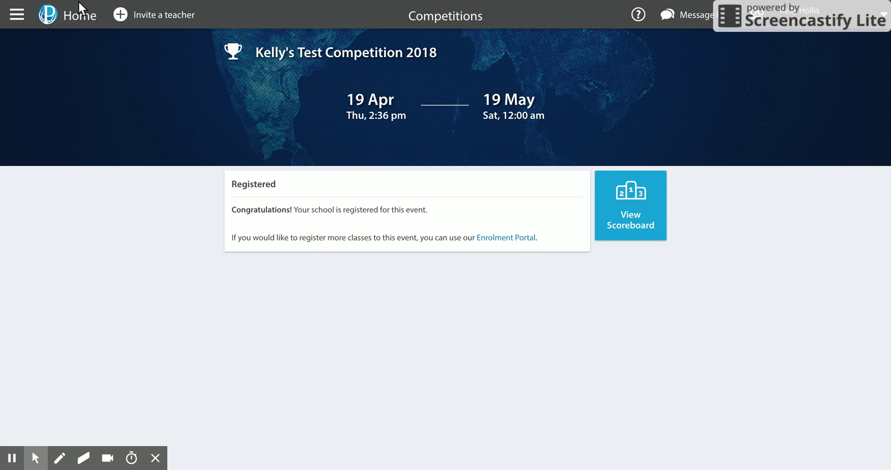
{"action": "left_click", "coordinate": [46, 9]}
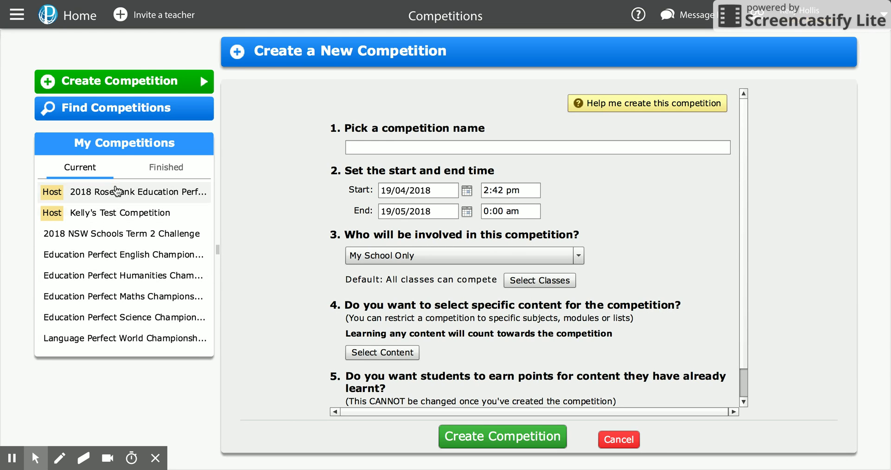
{"action": "left_click", "coordinate": [88, 23]}
{"action": "left_click", "coordinate": [215, 224]}
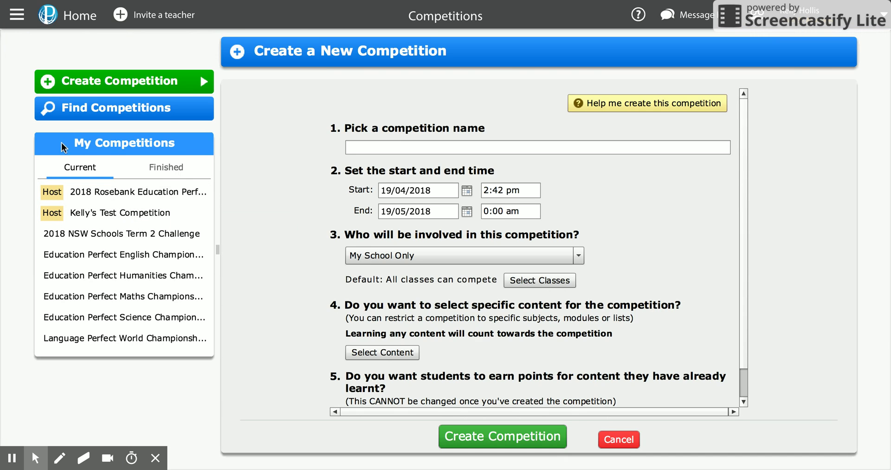
{"action": "left_click", "coordinate": [85, 216]}
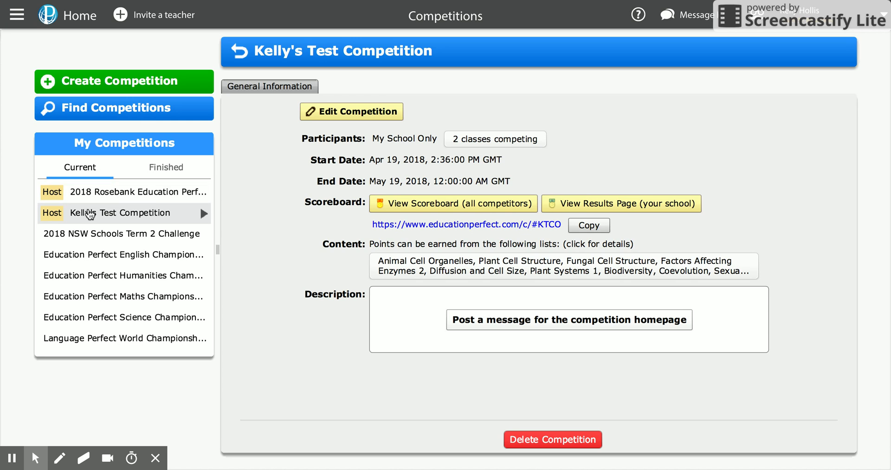
Step: Look through the finished competitions and return to the list of current competitions
{"action": "left_click", "coordinate": [171, 168]}
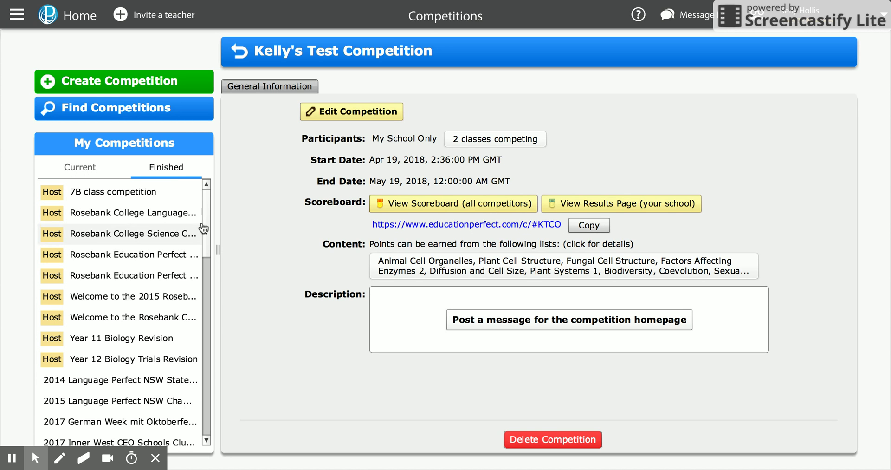
{"action": "left_click_drag", "start_coordinate": [204, 220], "coordinate": [207, 185]}
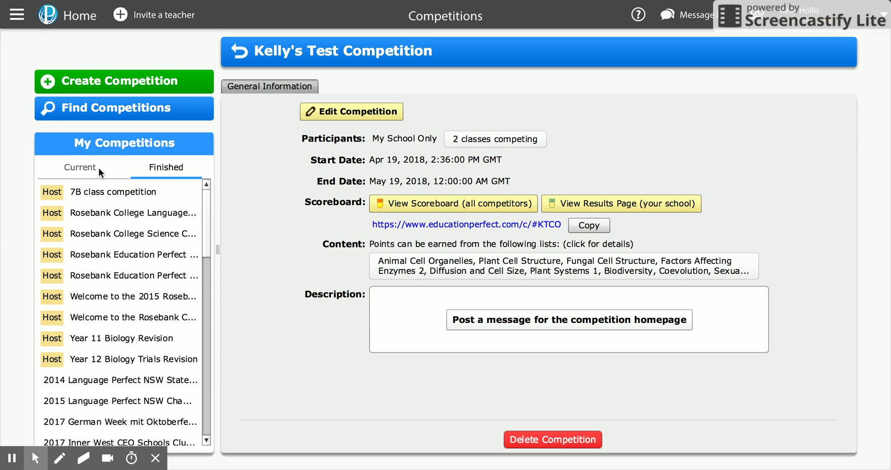
{"action": "left_click", "coordinate": [82, 167]}
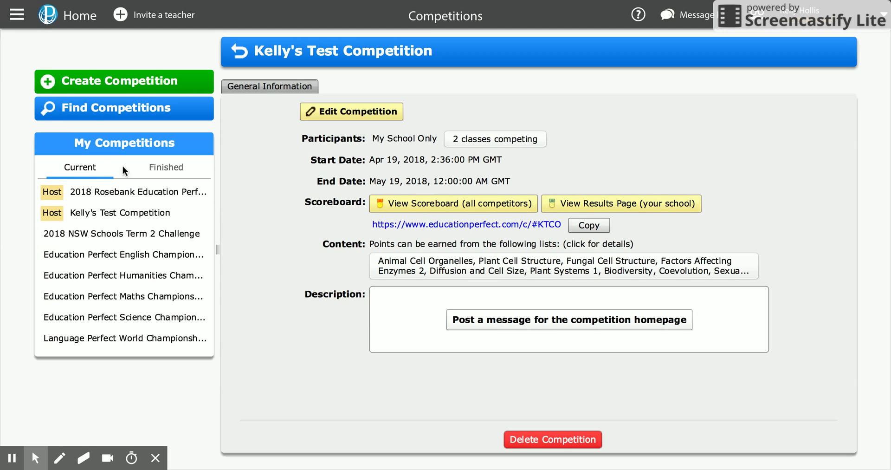
{"action": "left_click", "coordinate": [173, 166]}
{"action": "left_click", "coordinate": [92, 168]}
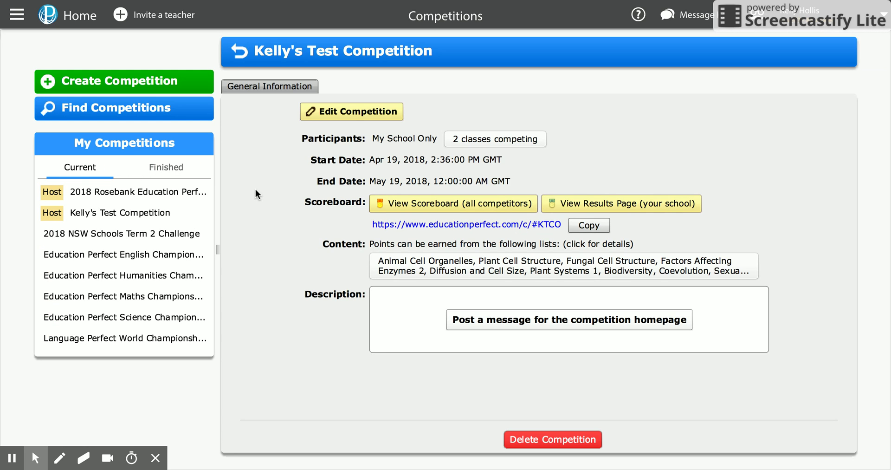